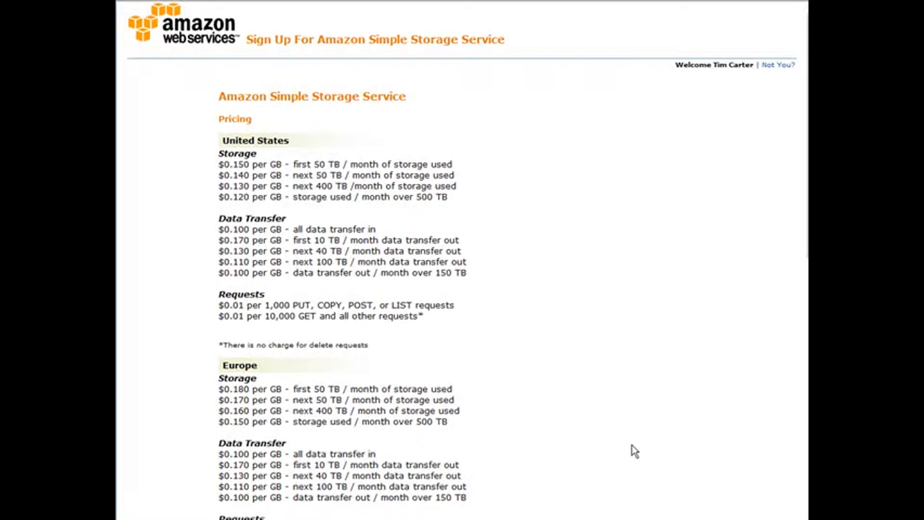
# Submit the payment method and complete the sign-up for Amazon Simple Storage Service.
pyautogui.scroll(-10, 635, 451)
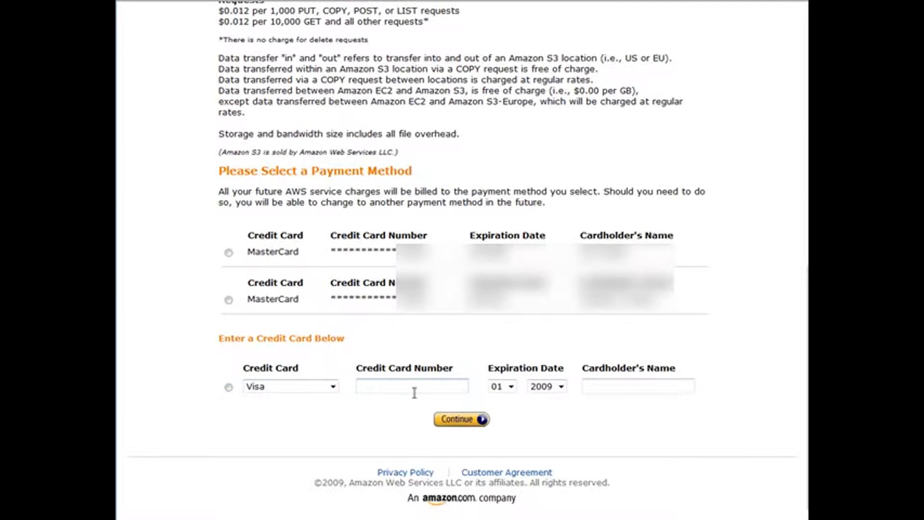
pyautogui.click(469, 419)
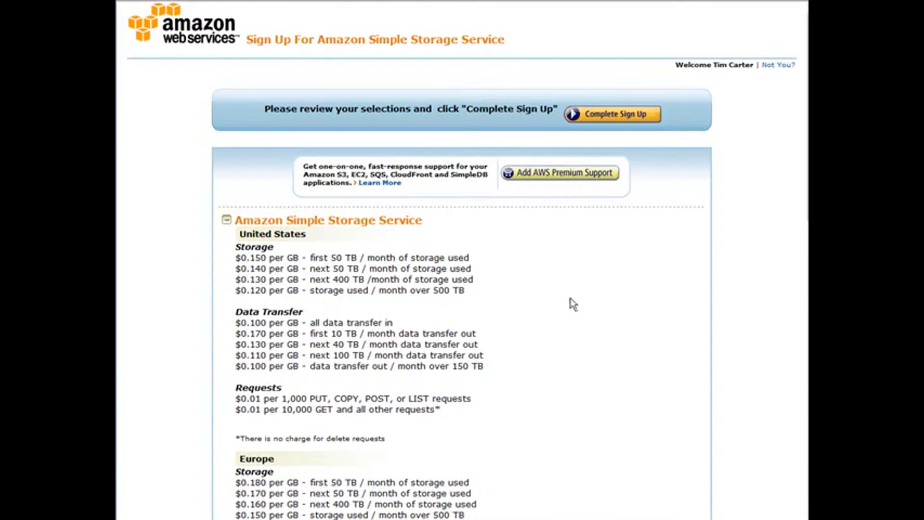
pyautogui.click(614, 116)
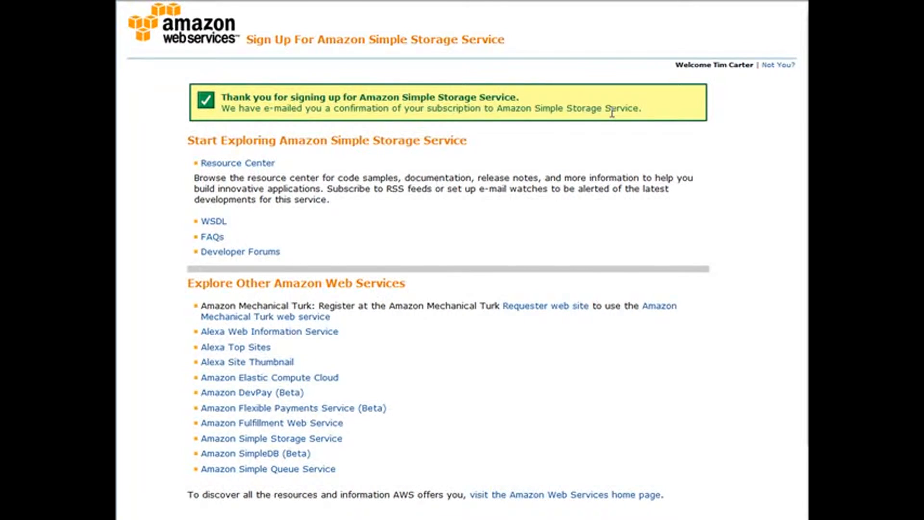
pyautogui.scroll(-2, 612, 113)
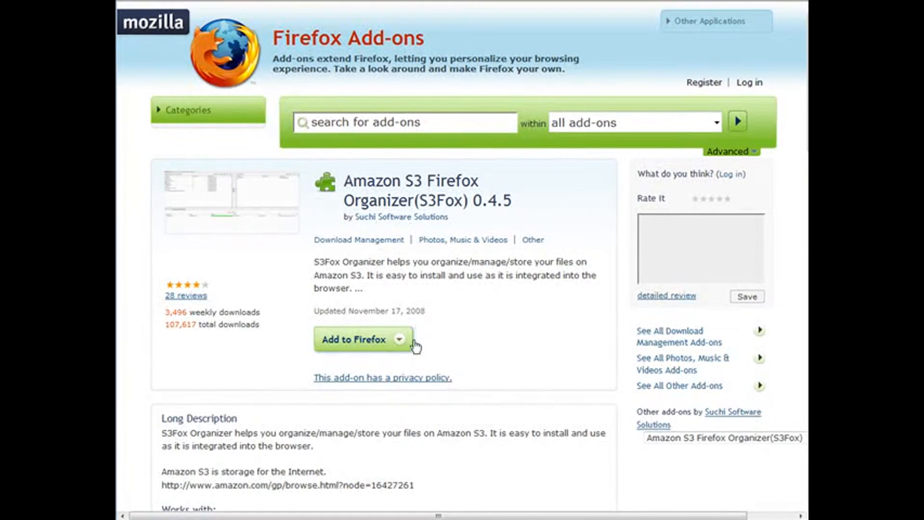
# Install the Amazon S3 Firefox Organizer (S3Fox) 0.4.5 add-on, accepting its license agreement, and restart Firefox.
pyautogui.click(370, 340)
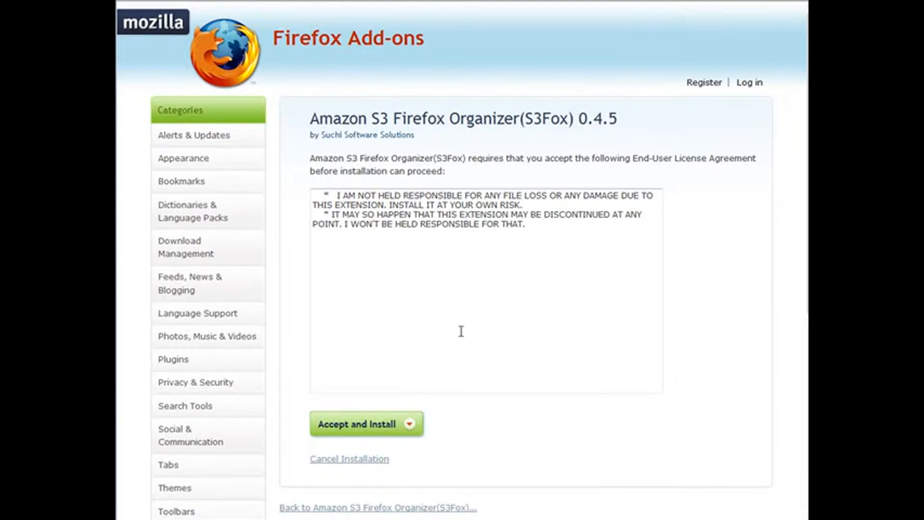
pyautogui.click(380, 433)
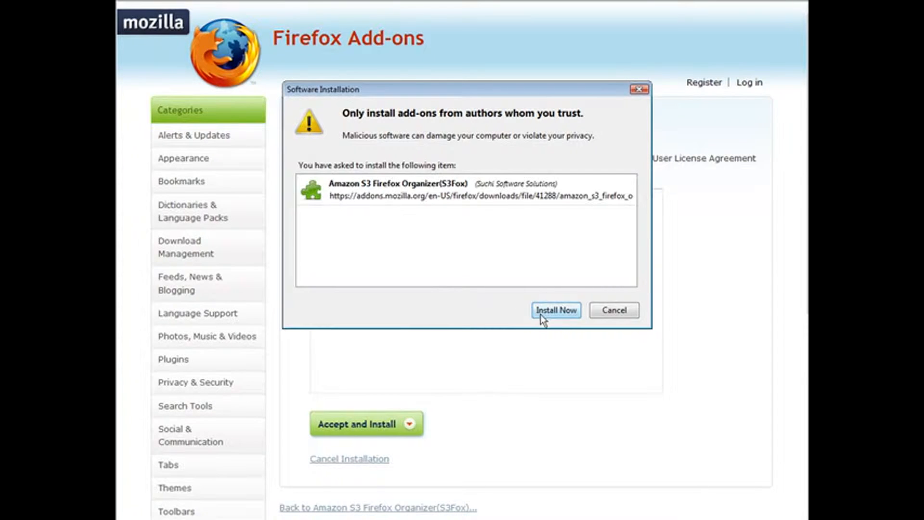
pyautogui.click(557, 311)
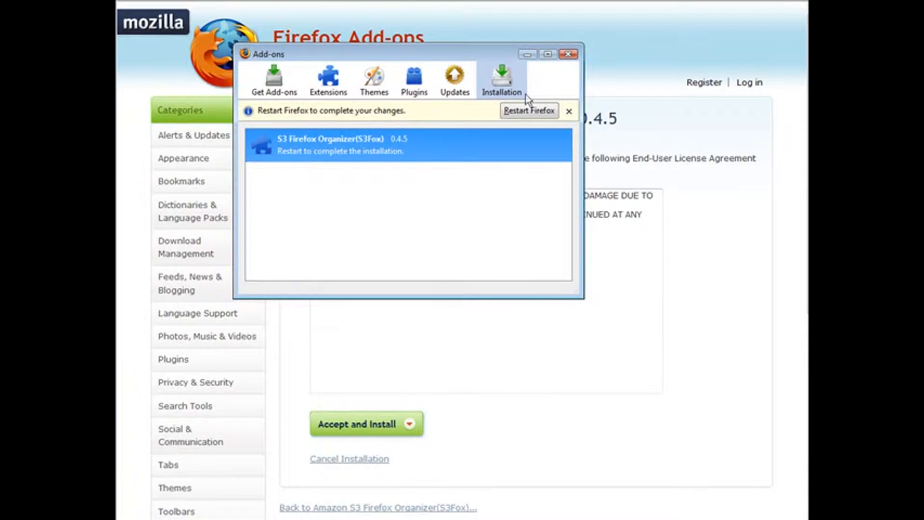
pyautogui.click(543, 113)
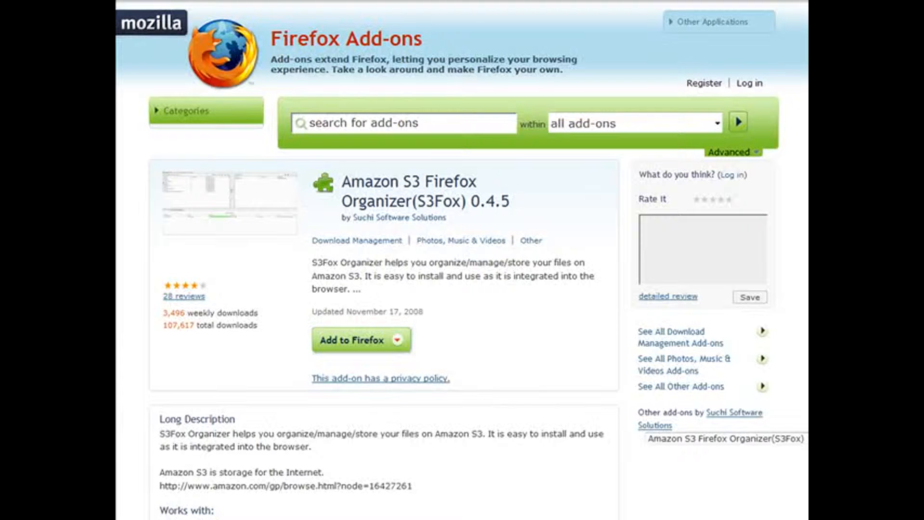
# Open S3 Organizer in Firefox and dismiss the notice about adding account keys.
pyautogui.click(272, 1)
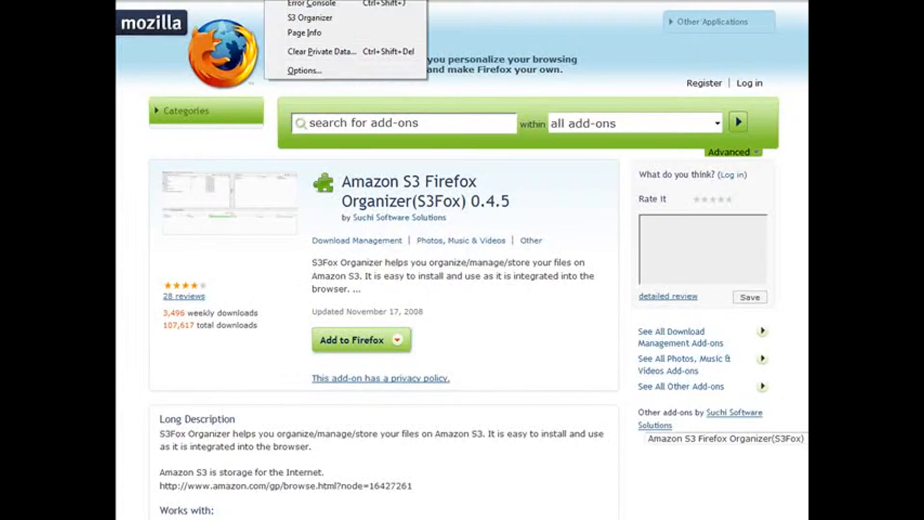
pyautogui.click(328, 20)
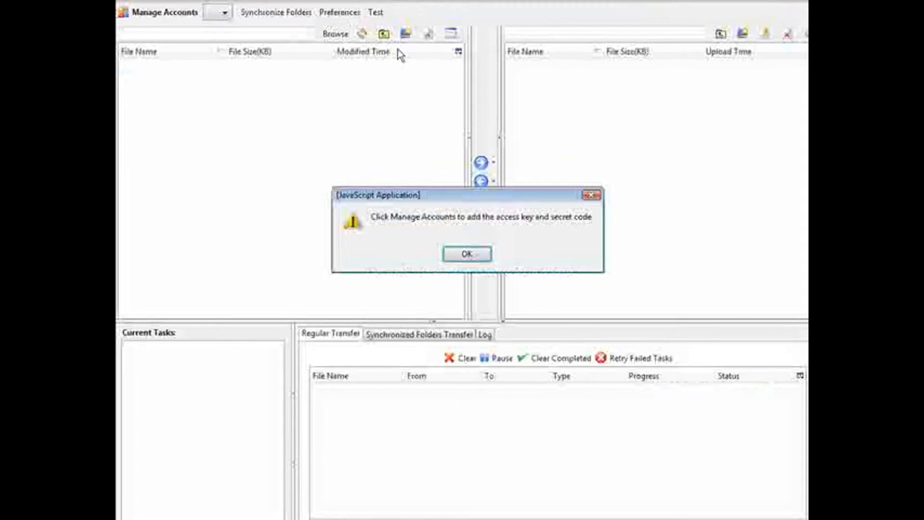
pyautogui.click(467, 253)
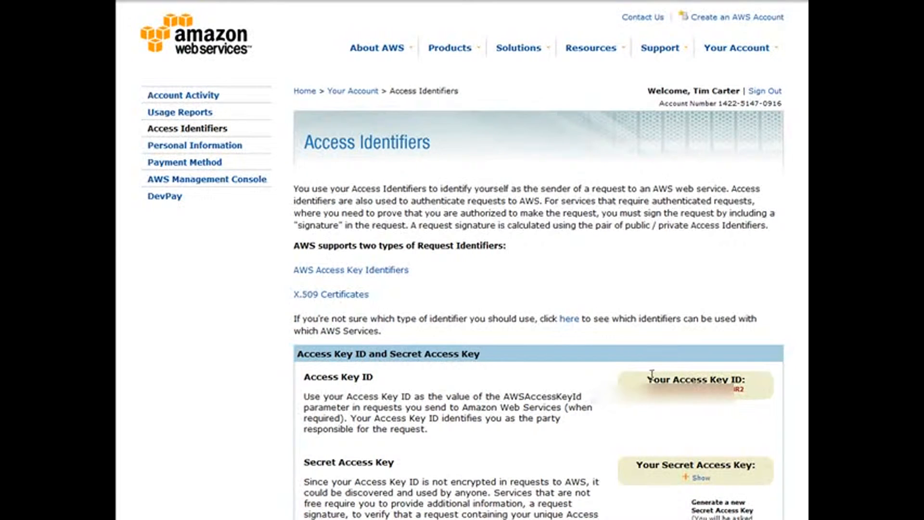
# Copy the Access Key ID from the AWS Access Identifiers page and paste it into an untitled Notepad document.
pyautogui.moveTo(647, 379); pyautogui.dragTo(755, 400)
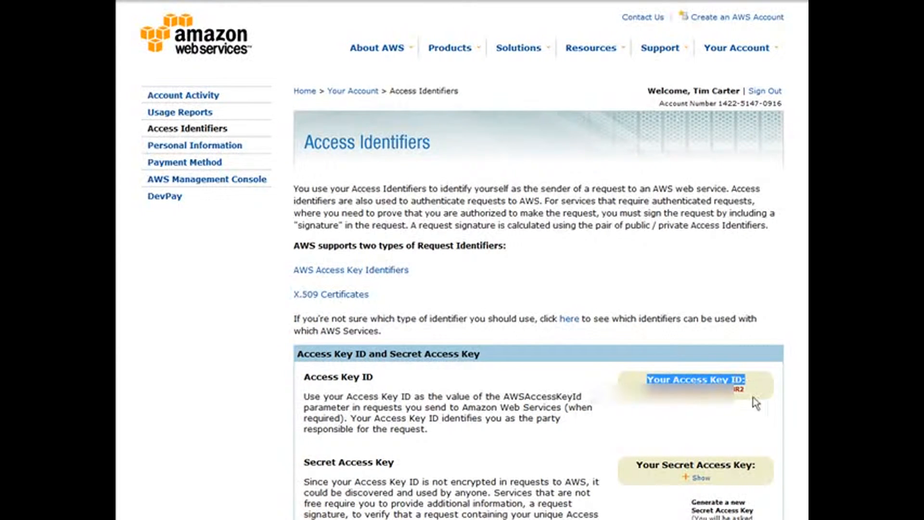
pyautogui.rightClick(755, 400)
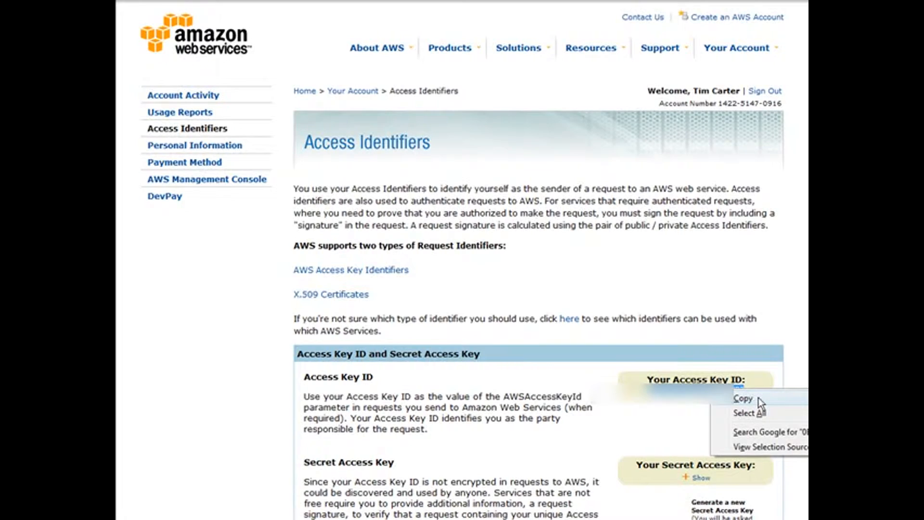
pyautogui.click(758, 399)
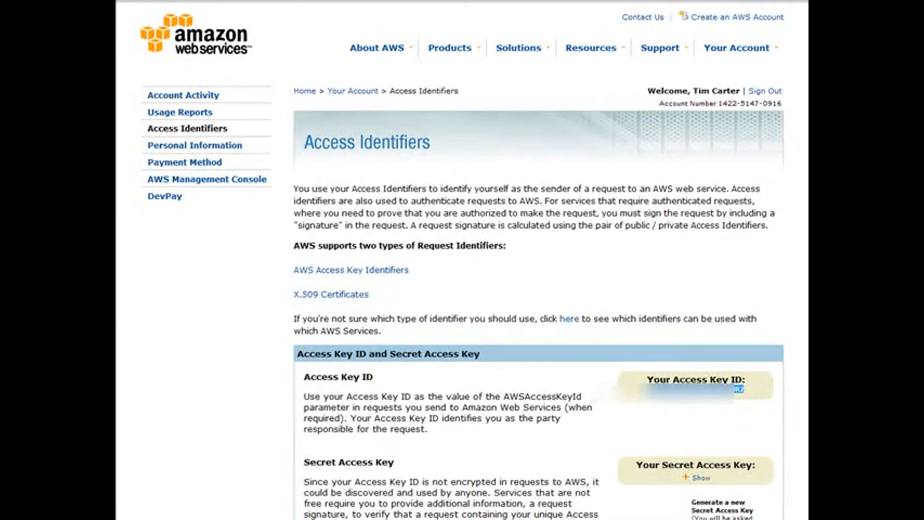
pyautogui.hotkey('alt', 'Tab')
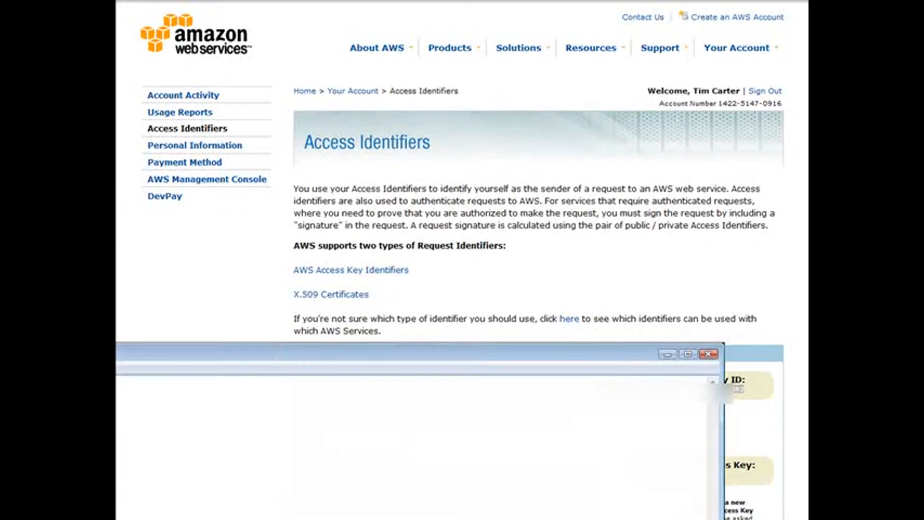
pyautogui.moveTo(210, 360); pyautogui.dragTo(426, 192)
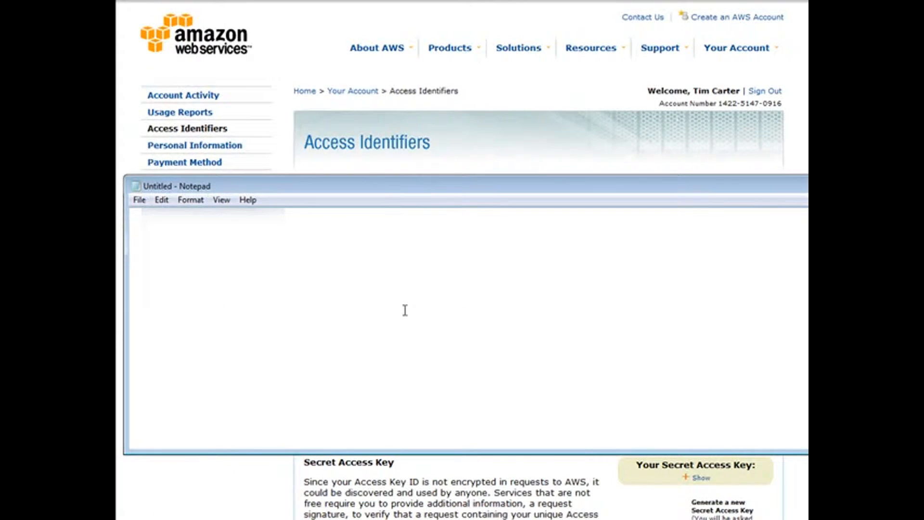
pyautogui.hotkey('ctrl', 'v')
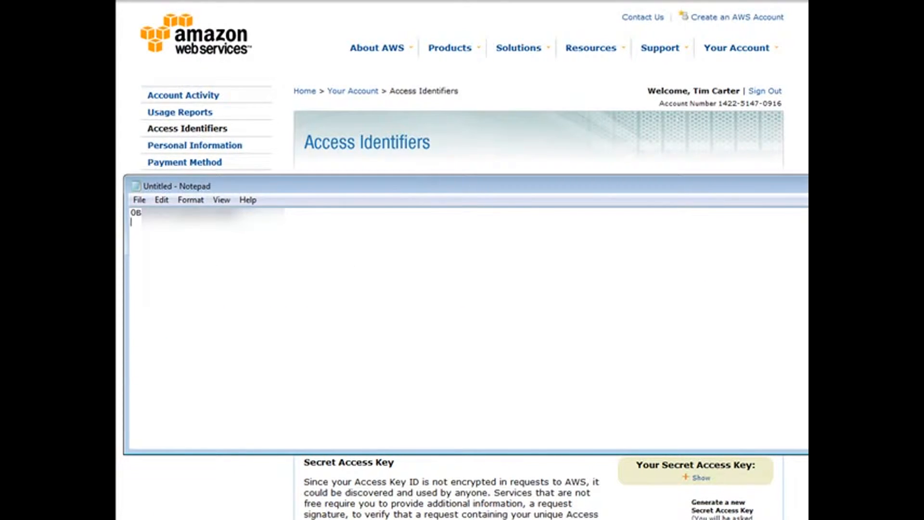
# Reveal the Secret Access Key on the AWS Access Identifiers page and paste a copy into the Notepad document.
pyautogui.click(545, 82)
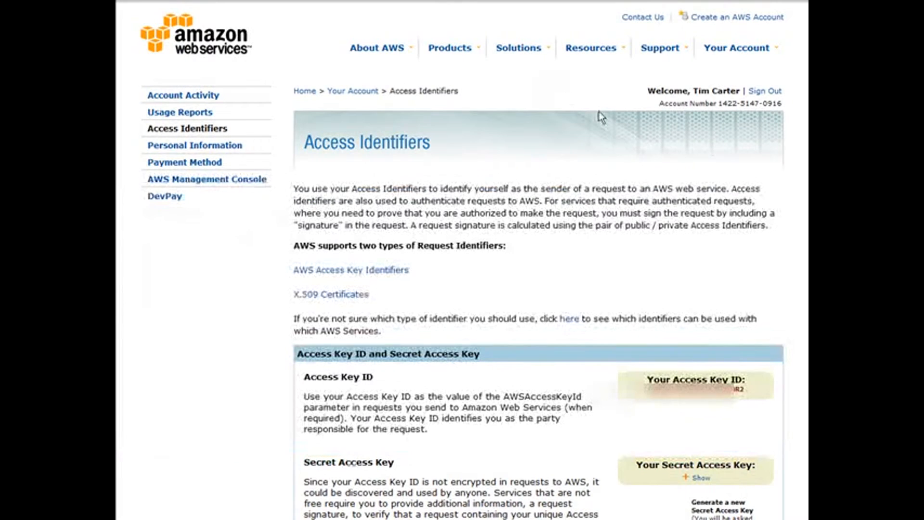
pyautogui.click(699, 477)
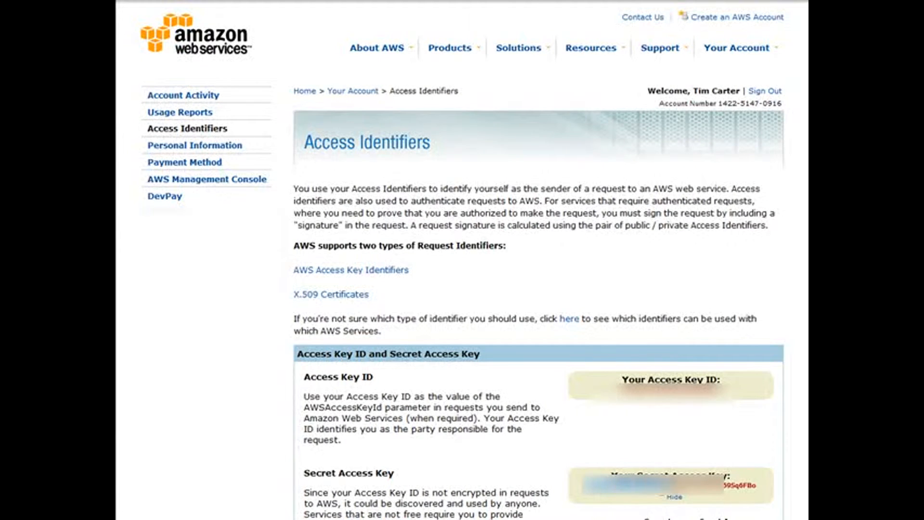
pyautogui.moveTo(724, 485); pyautogui.dragTo(755, 486)
pyautogui.rightClick(756, 486)
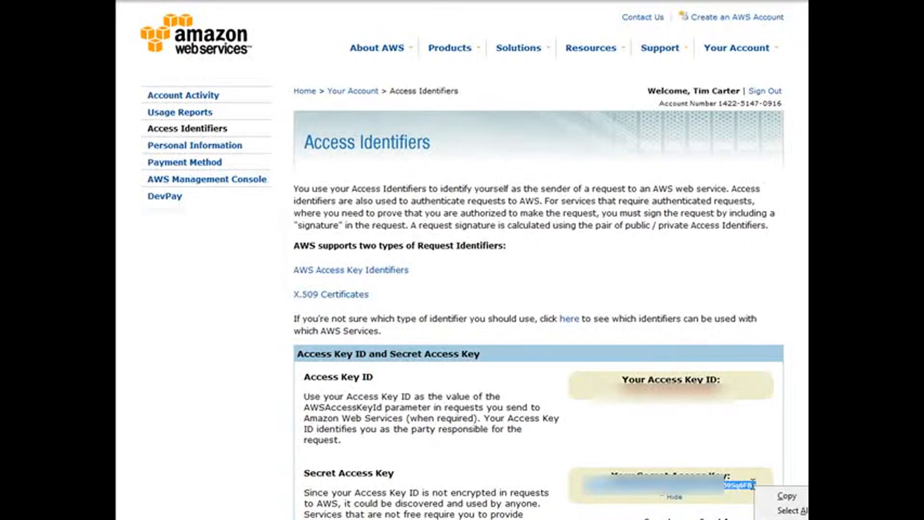
pyautogui.click(780, 497)
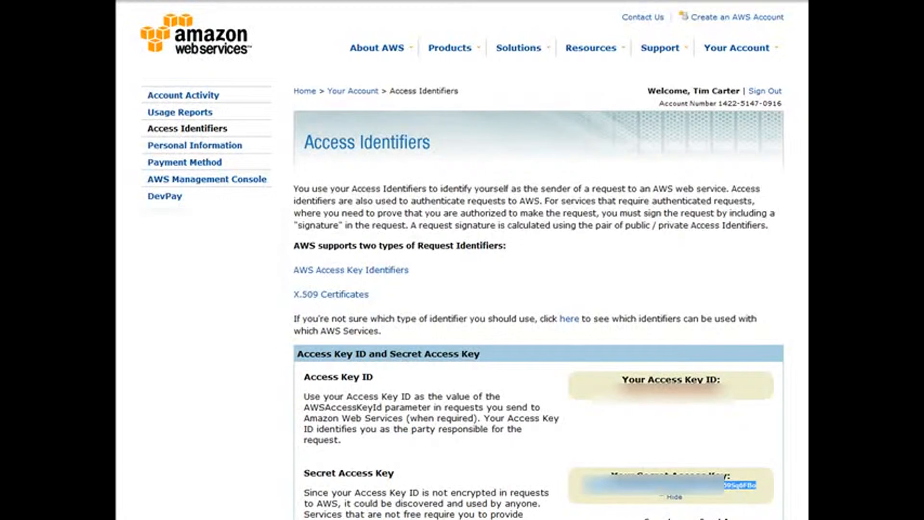
pyautogui.hotkey('alt', 'Tab')
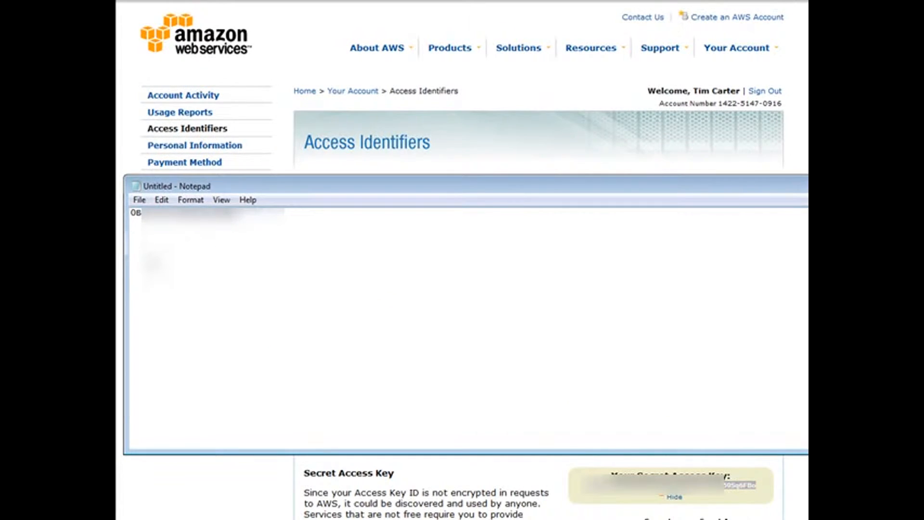
pyautogui.hotkey('ctrl', 'v')
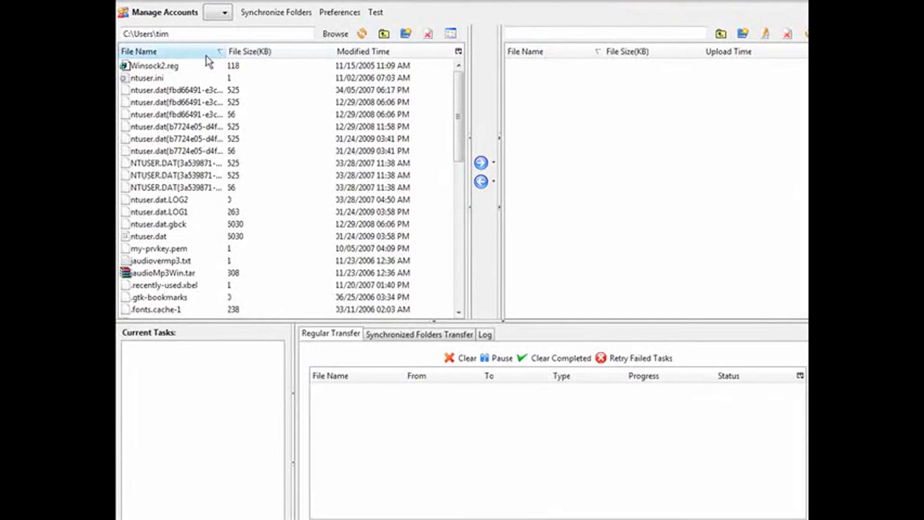
pyautogui.click(179, 18)
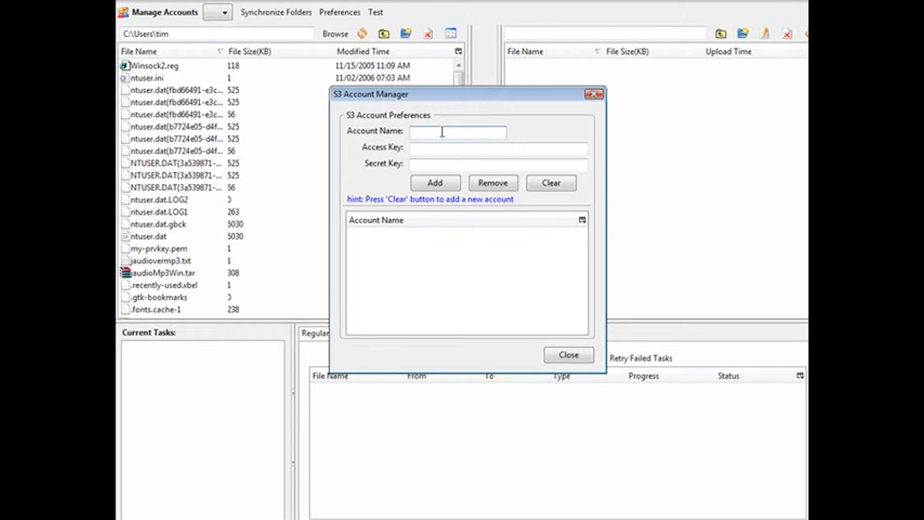
pyautogui.write('s3 acc 1')
pyautogui.press('Tab')
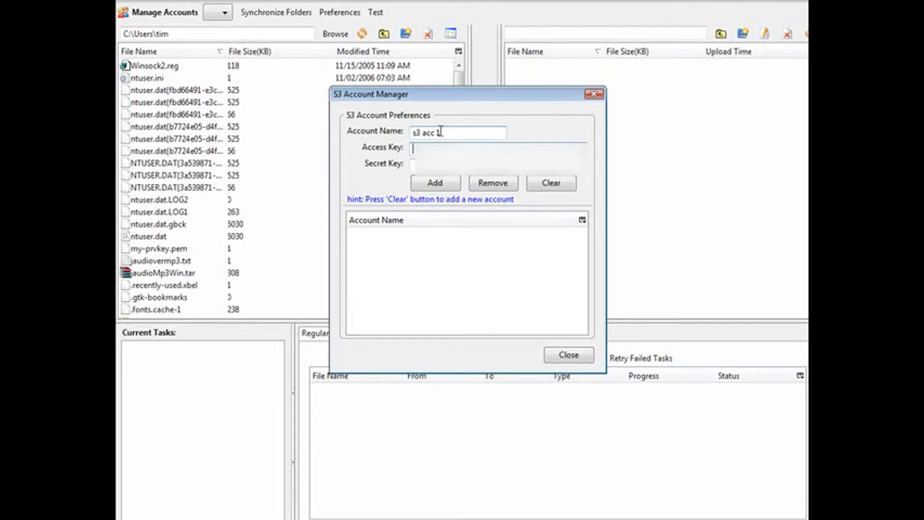
pyautogui.click(414, 164)
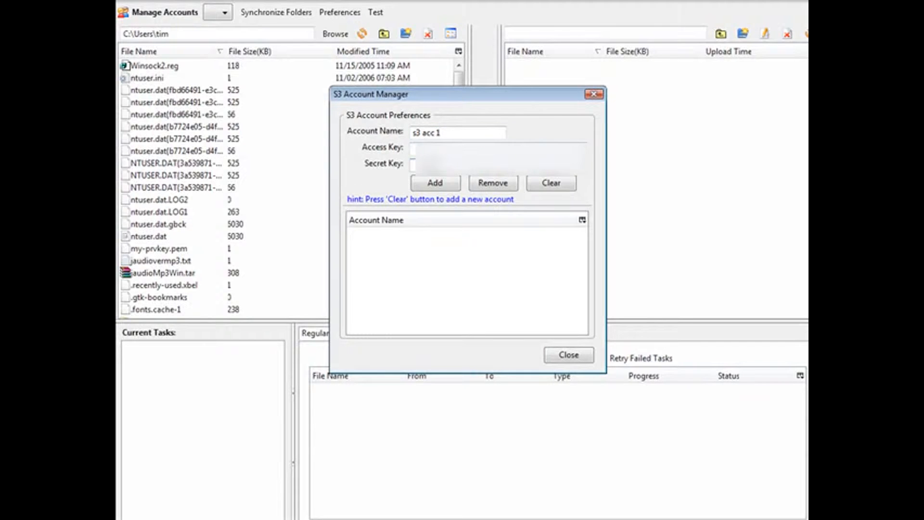
pyautogui.hotkey('ctrl', 'v')
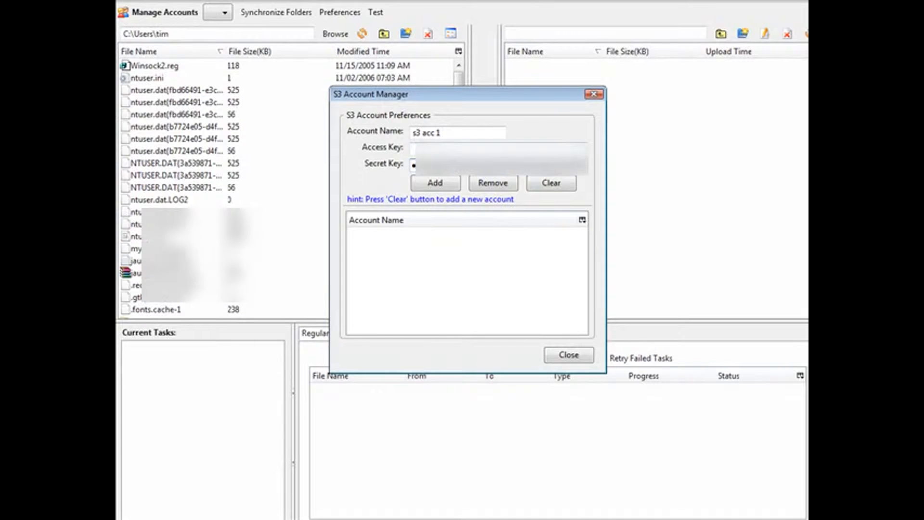
# Copy the access key ID from Notepad and paste it into the account's Access Key field in S3 Account Manager.
pyautogui.hotkey('alt', 'Tab')
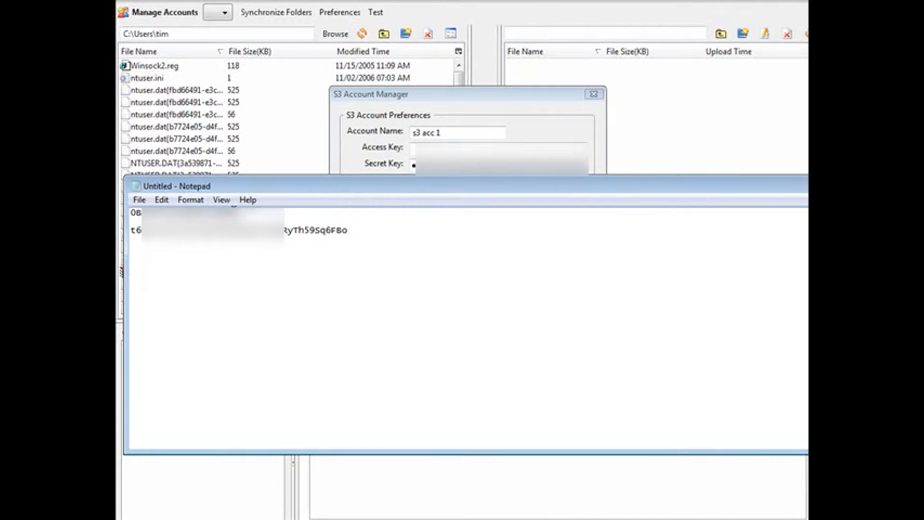
pyautogui.doubleClick(132, 212)
pyautogui.rightClick(162, 213)
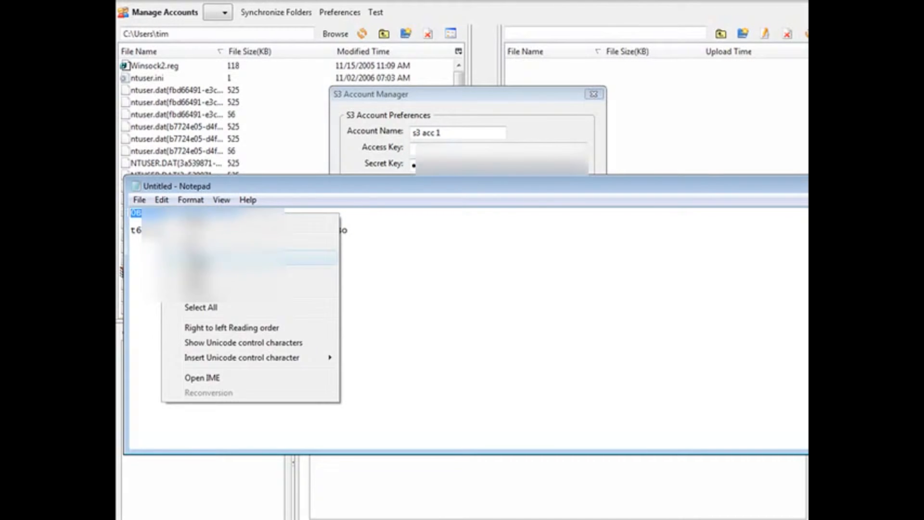
pyautogui.click(202, 263)
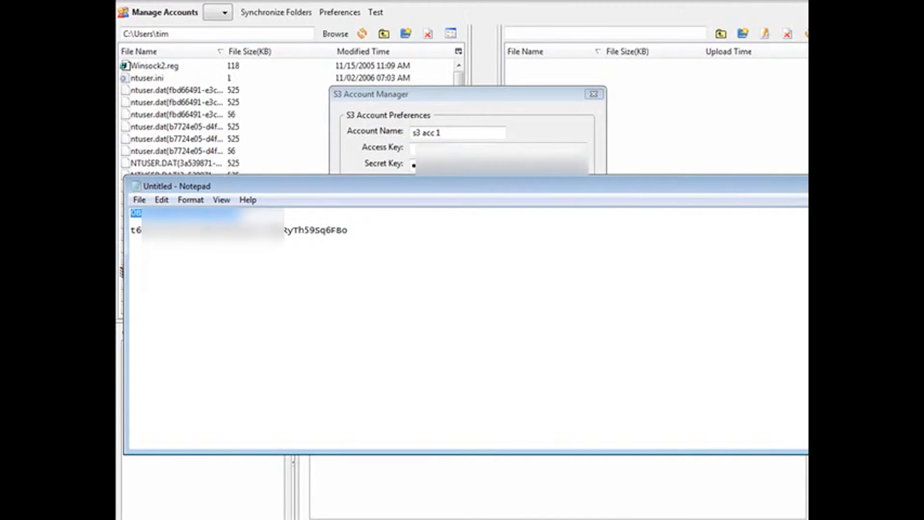
pyautogui.hotkey('alt', 'Tab')
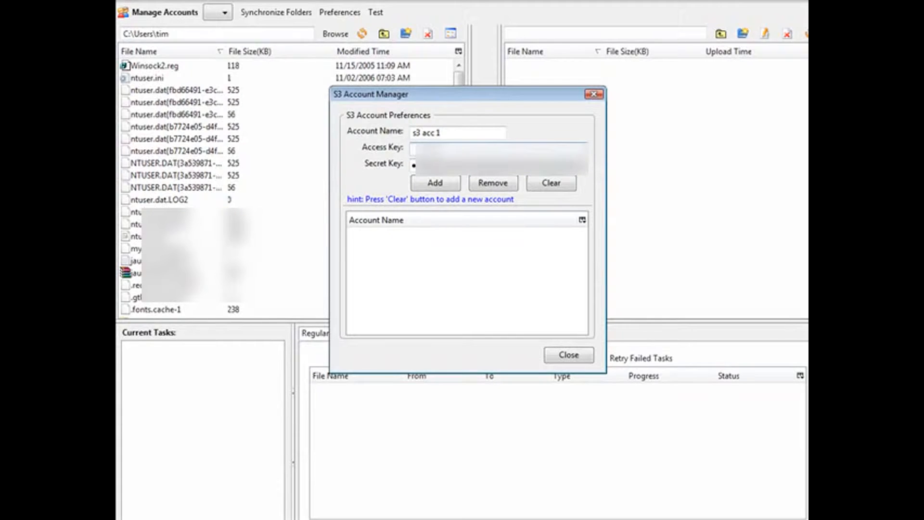
pyautogui.hotkey('ctrl', 'v')
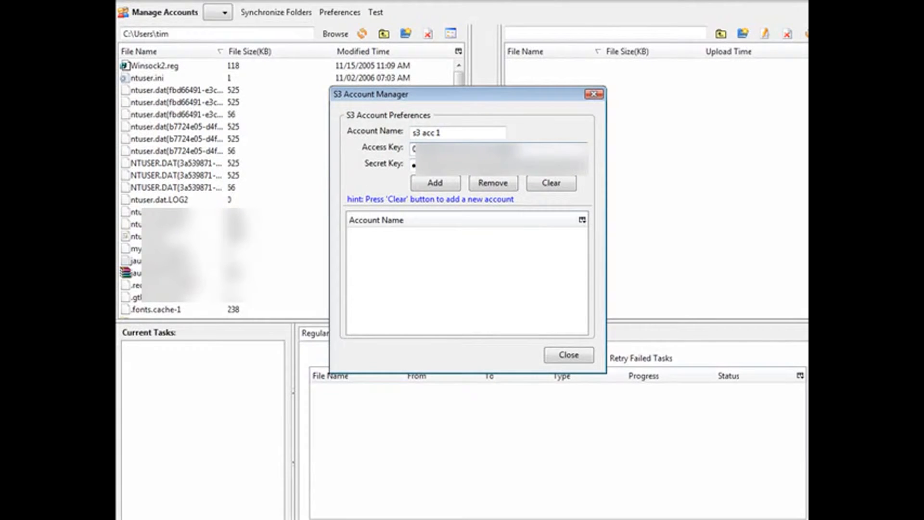
# Add the "s3 acc 1" account to the account list, select it, and close the account manager.
pyautogui.click(435, 182)
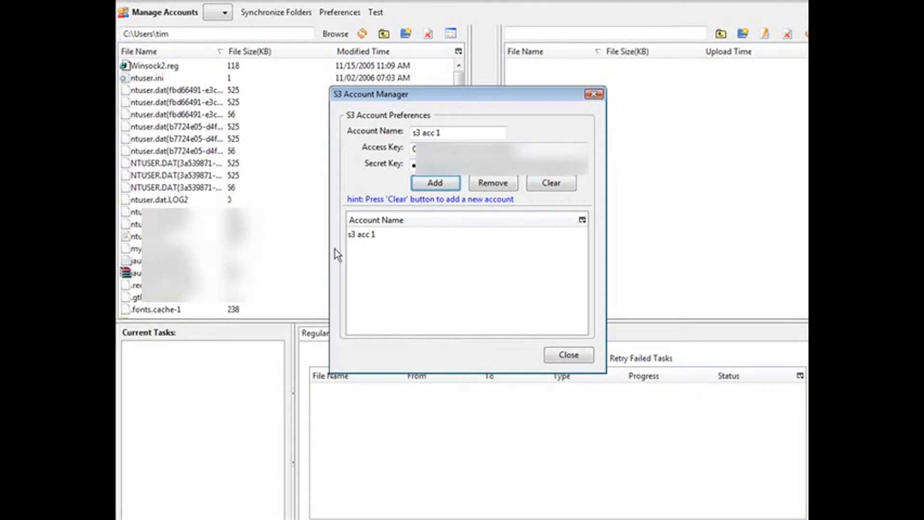
pyautogui.click(372, 236)
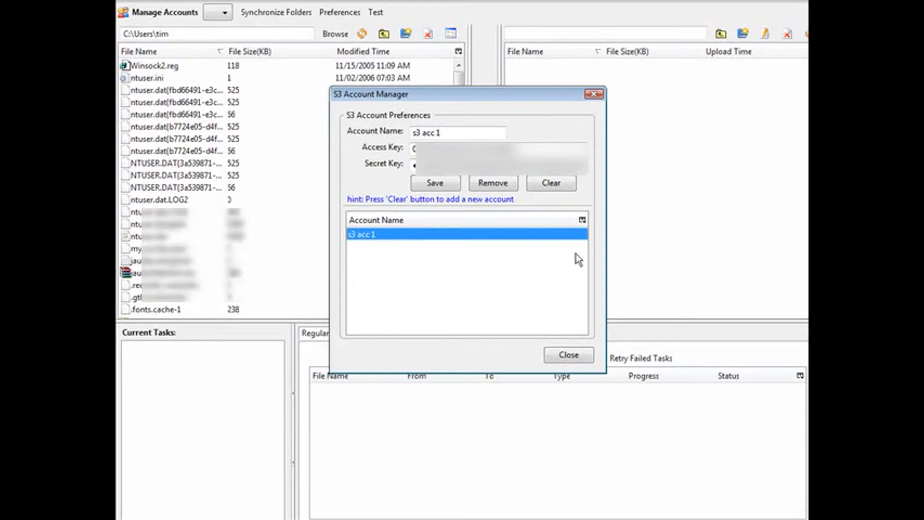
pyautogui.click(568, 355)
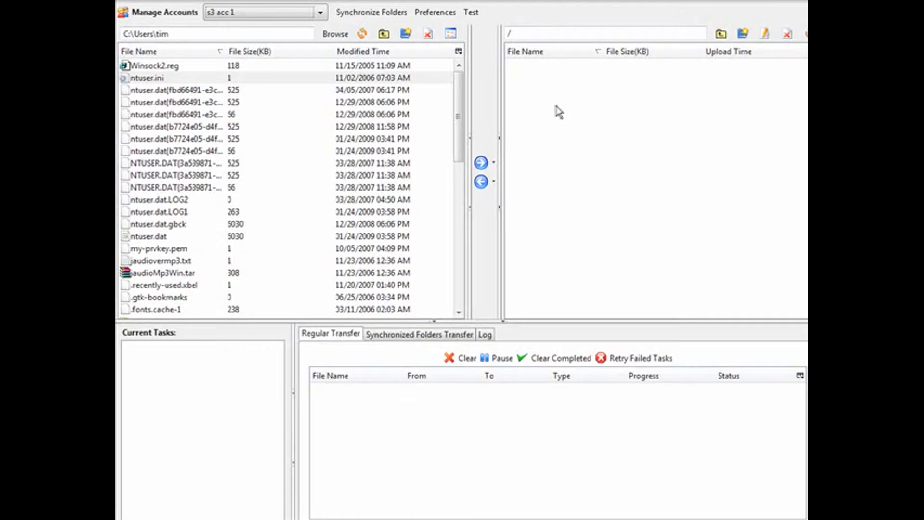
# Create two folders named store-videos and public-videos at the root of the S3 account.
pyautogui.click(744, 36)
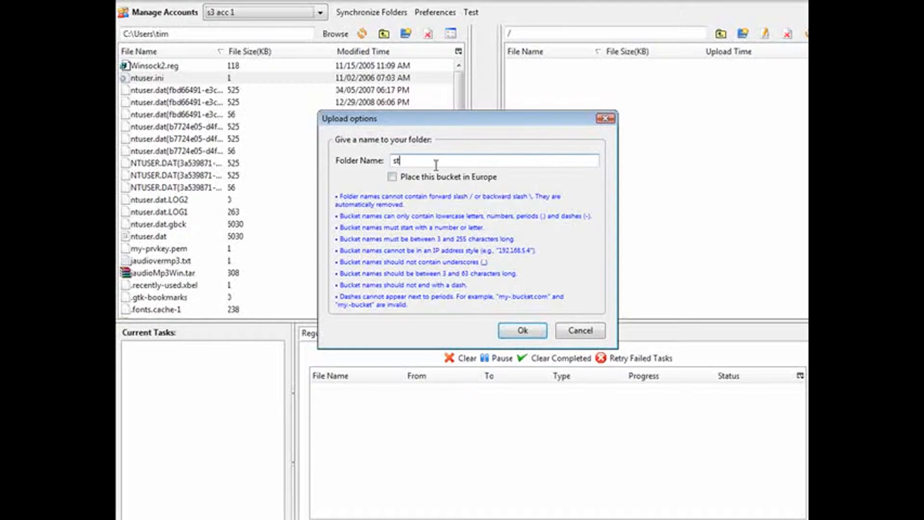
pyautogui.write('re-videos')
pyautogui.click(524, 330)
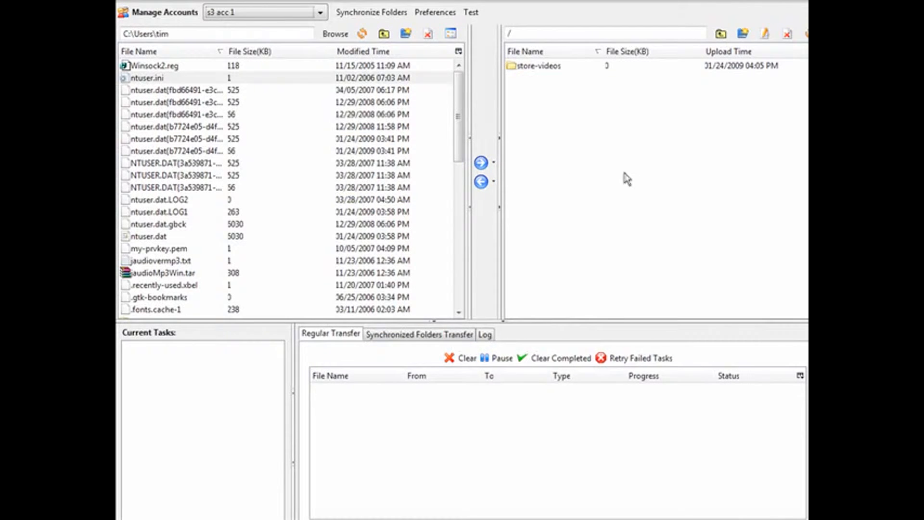
pyautogui.click(742, 34)
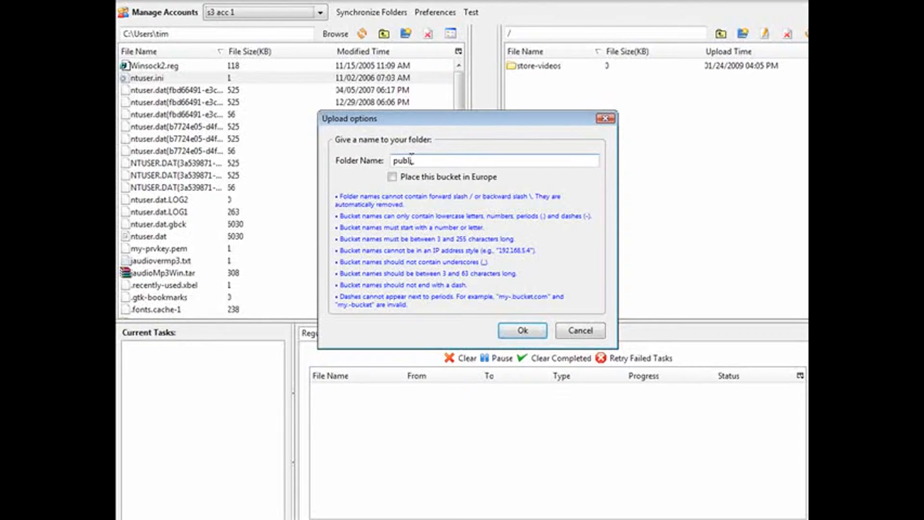
pyautogui.write('public-videos')
pyautogui.click(522, 331)
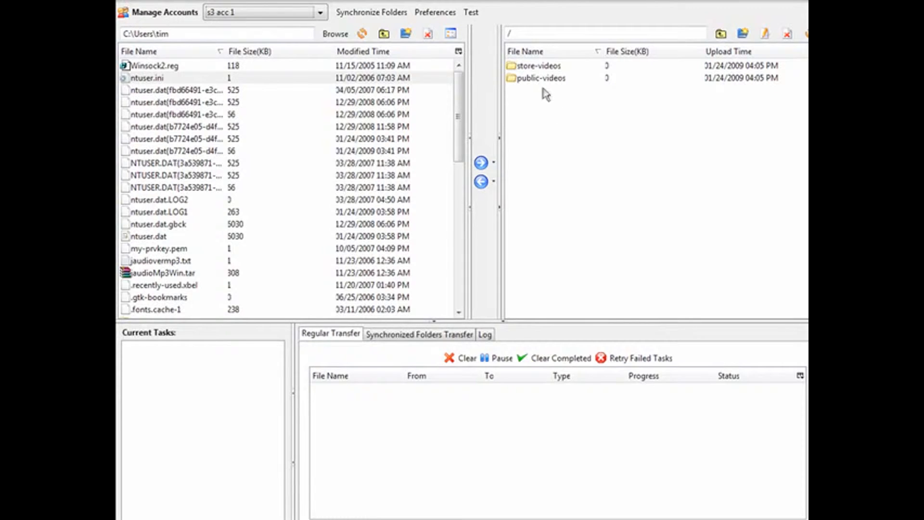
# Examine the access permissions of the store-videos folder and leave them without saving changes.
pyautogui.click(539, 67)
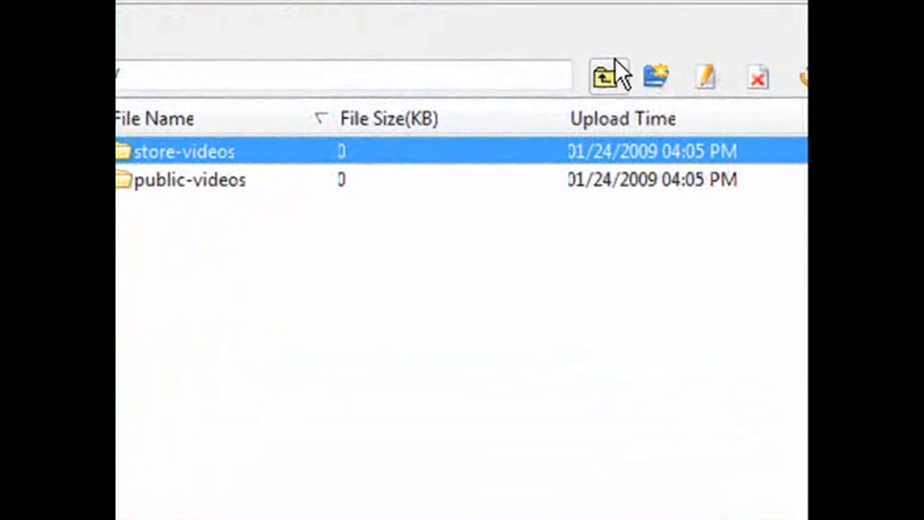
pyautogui.click(709, 78)
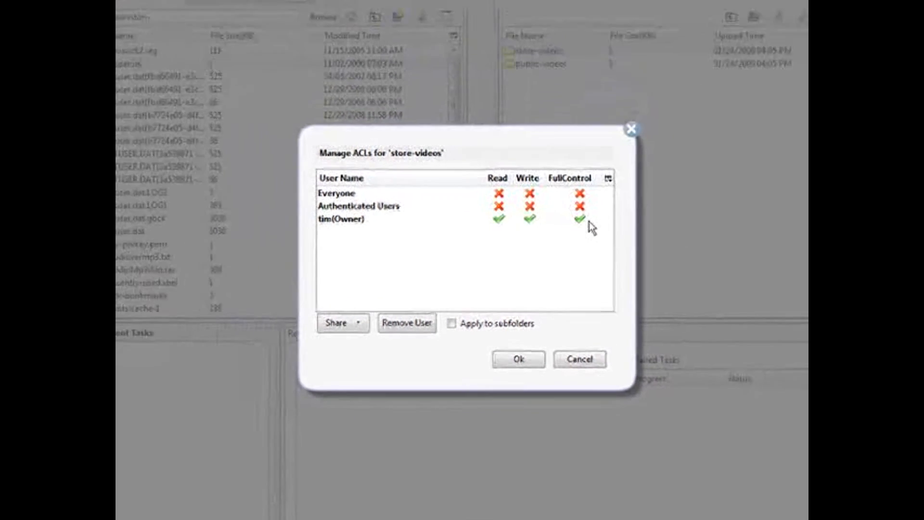
pyautogui.click(575, 358)
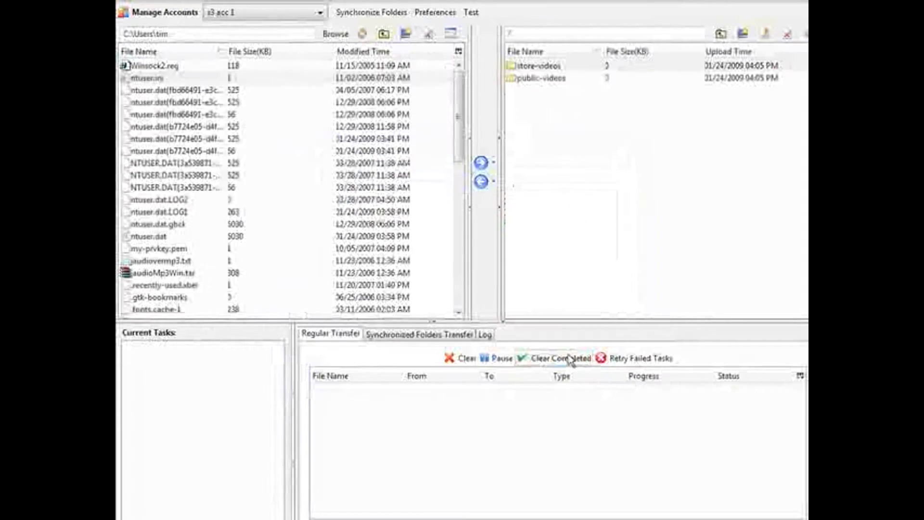
pyautogui.click(567, 67)
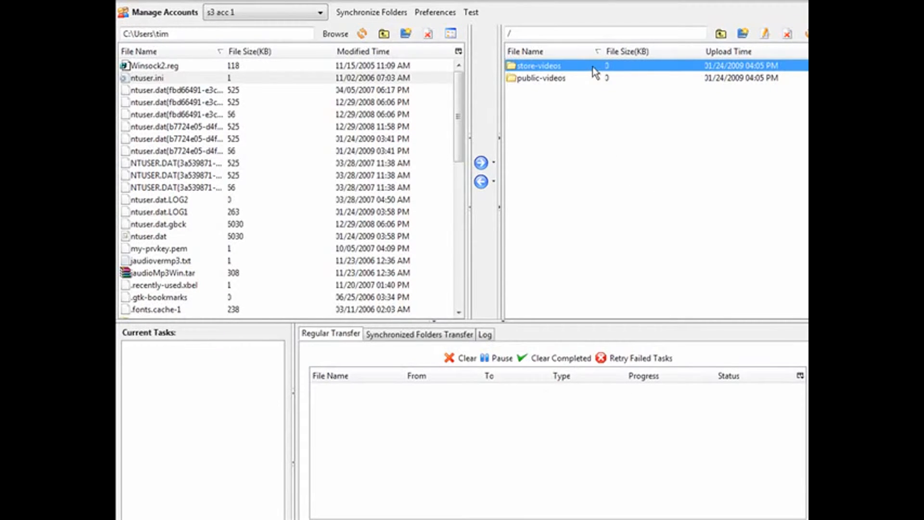
# Edit the access permissions of the public-videos folder to grant Everyone Read access.
pyautogui.click(550, 78)
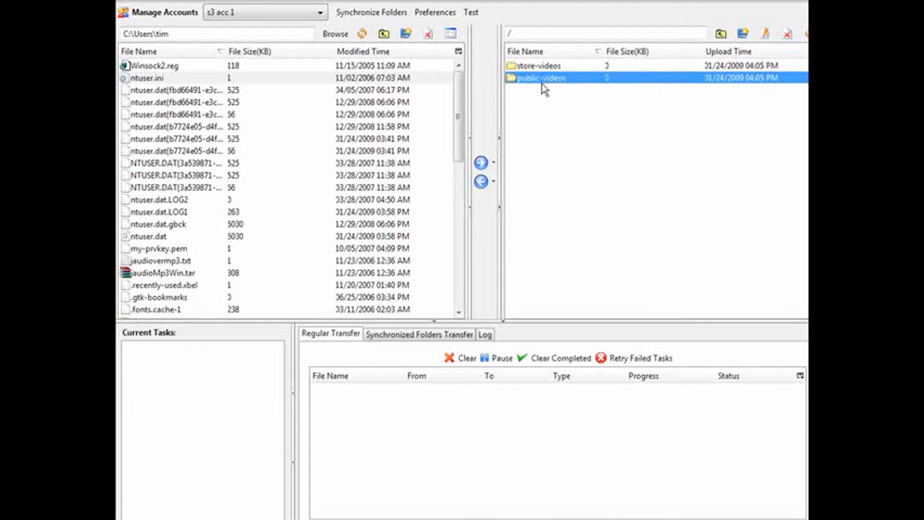
pyautogui.click(764, 33)
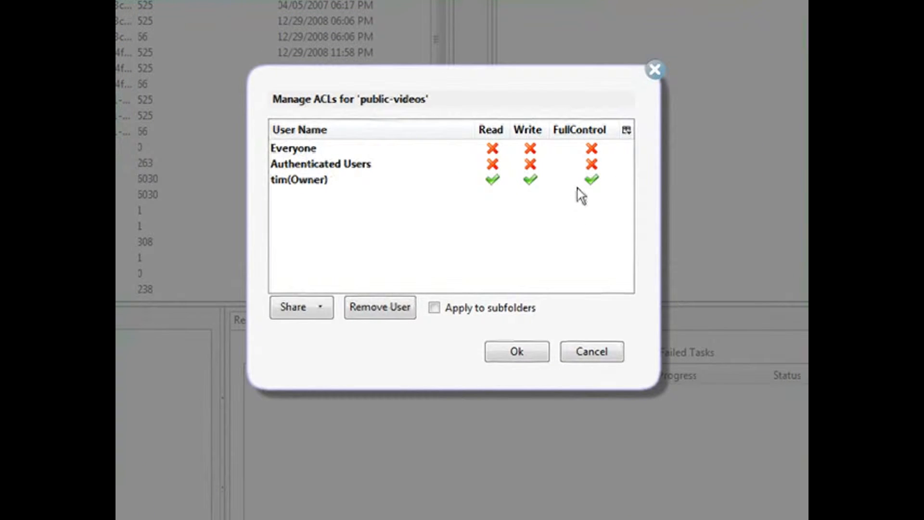
pyautogui.click(492, 148)
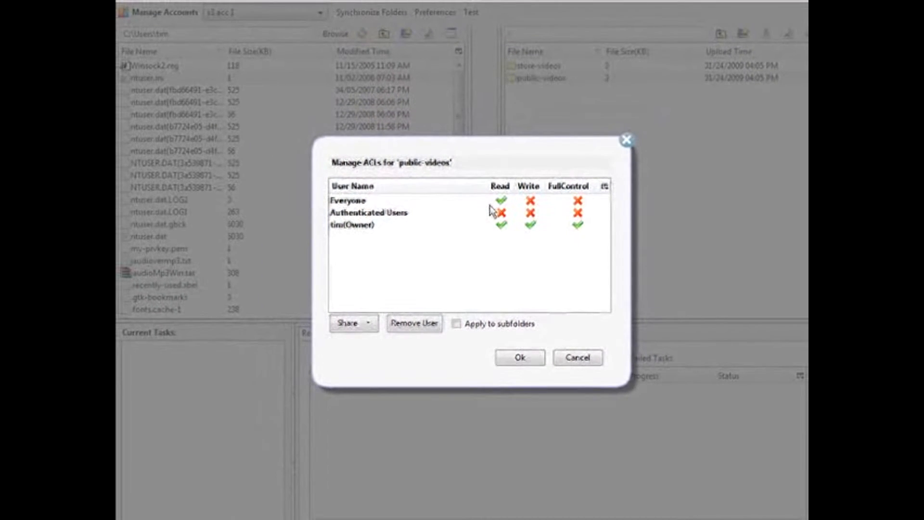
pyautogui.click(518, 358)
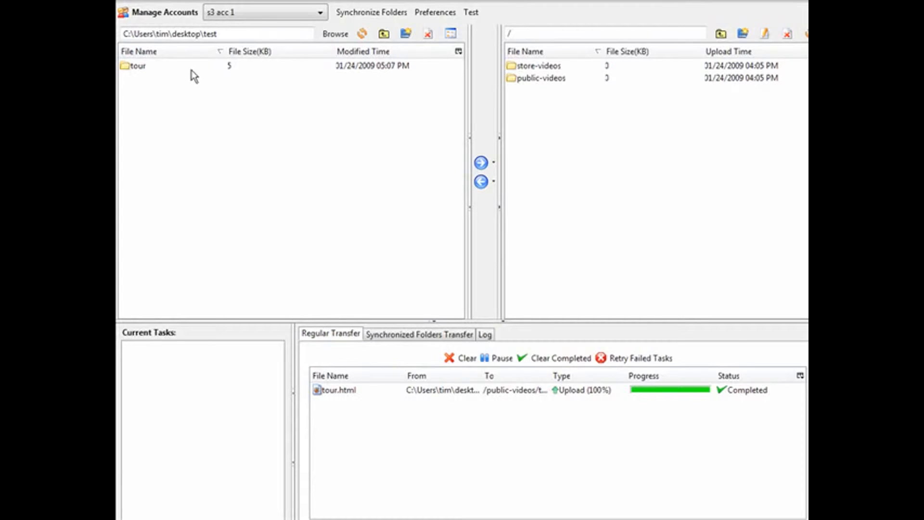
# Open the public-videos folder and upload the local tour folder into it.
pyautogui.doubleClick(549, 78)
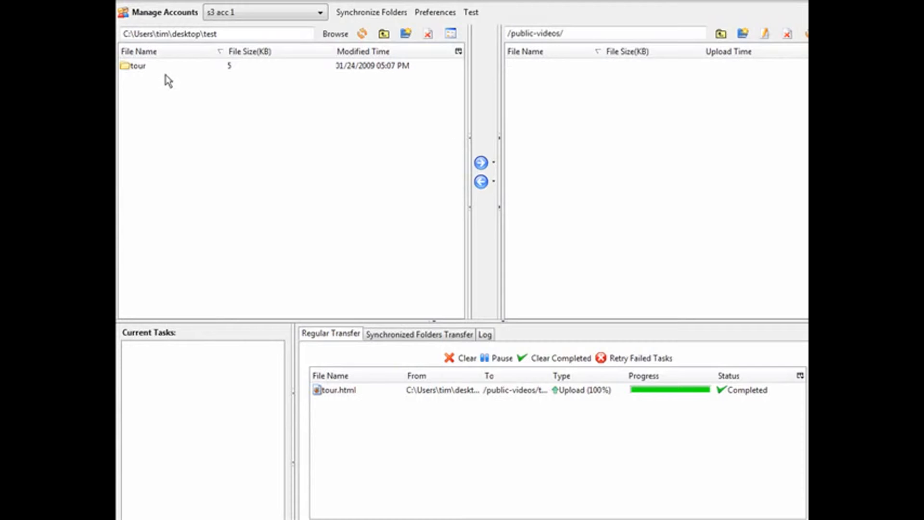
pyautogui.click(141, 71)
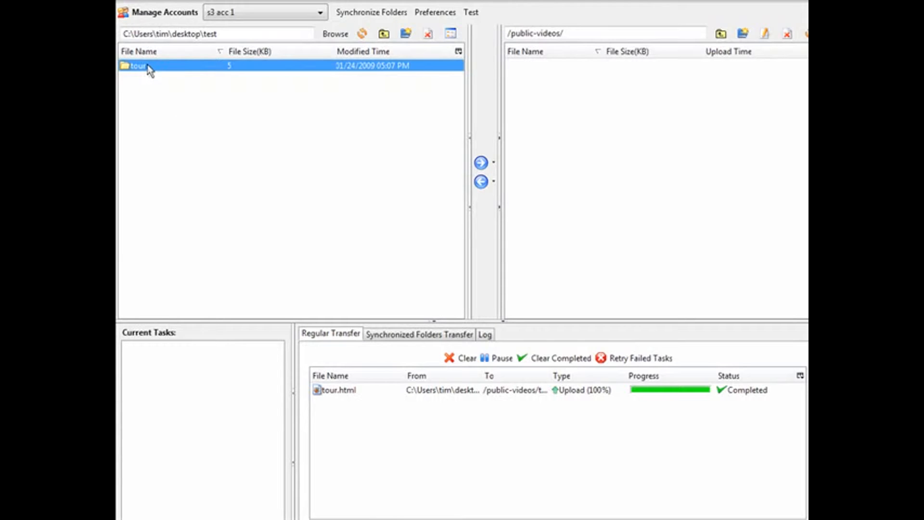
pyautogui.rightClick(148, 66)
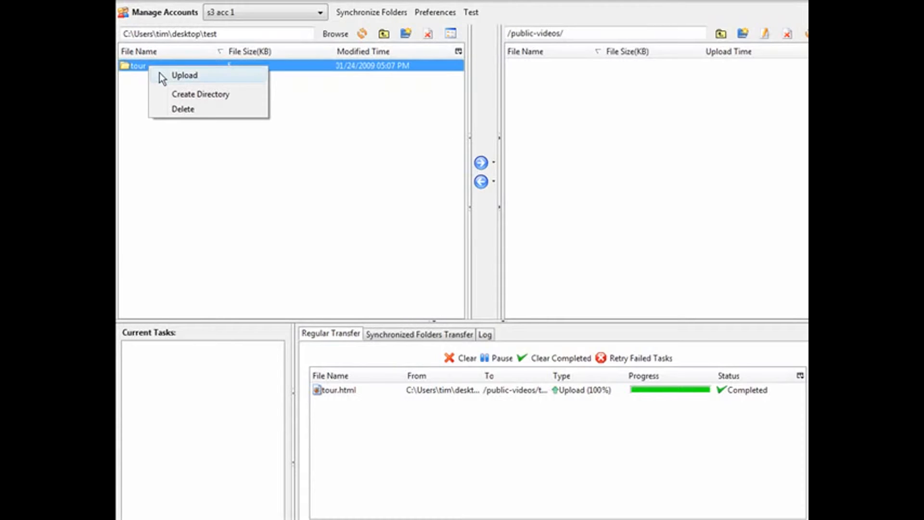
pyautogui.click(160, 74)
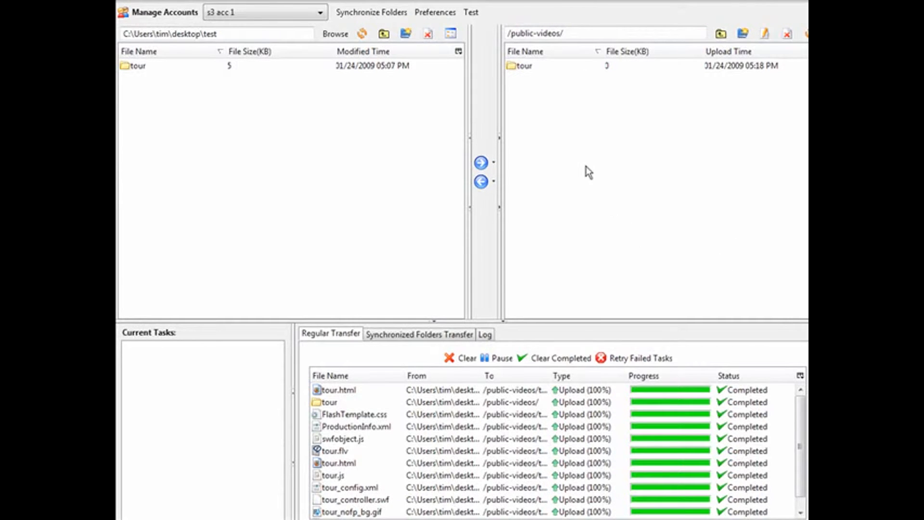
# Examine the access permissions of the uploaded tour folder in public-videos and leave them without saving changes.
pyautogui.click(524, 67)
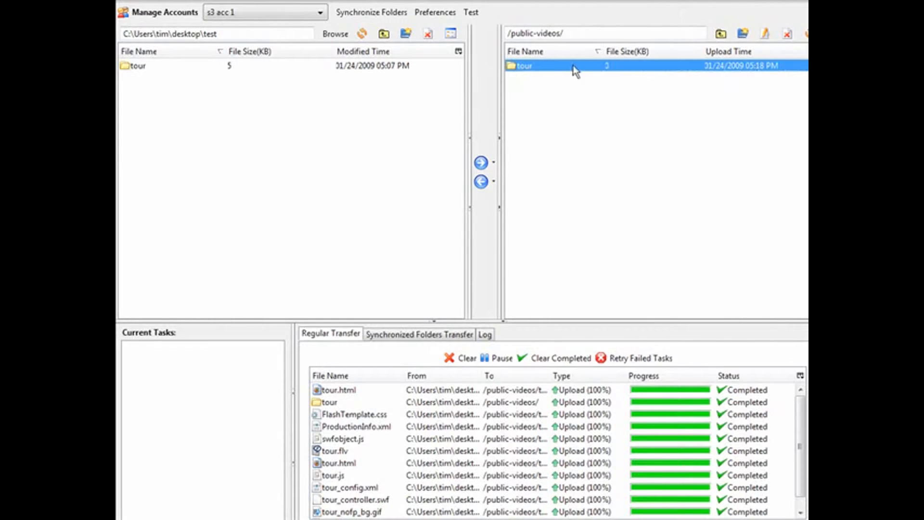
pyautogui.click(765, 33)
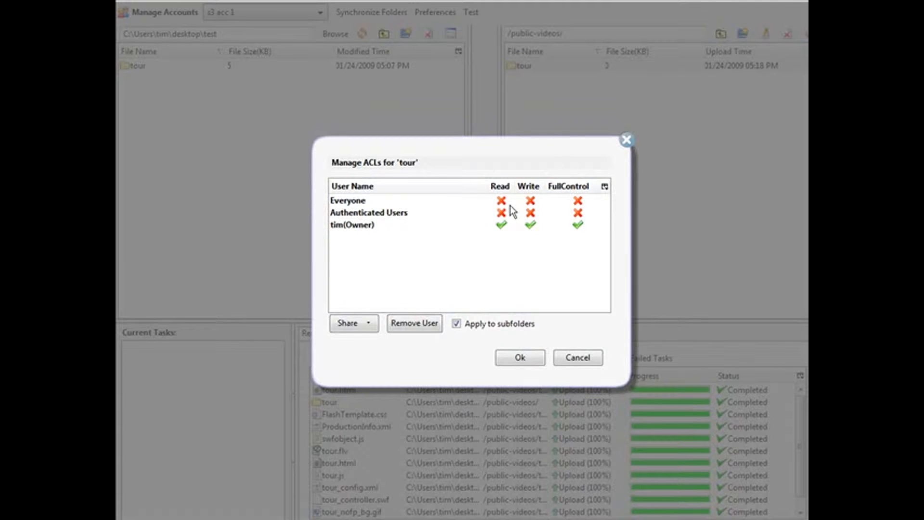
pyautogui.click(590, 359)
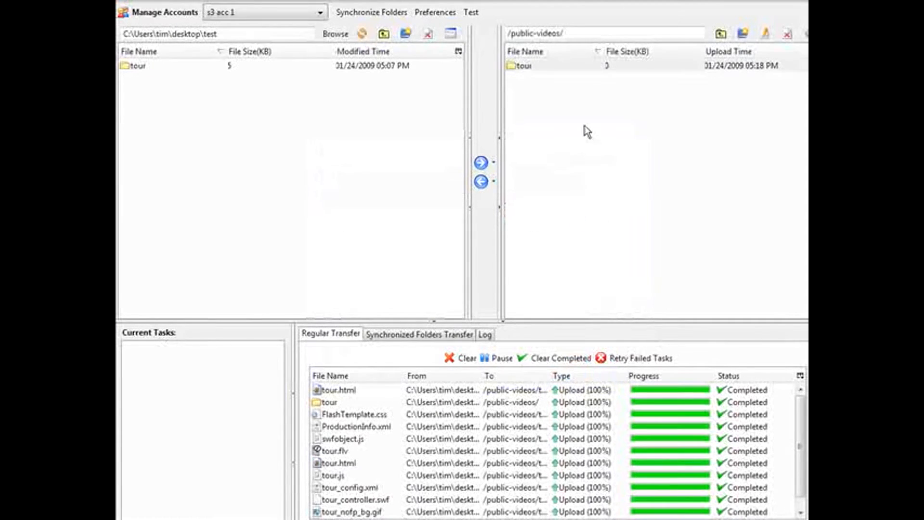
pyautogui.click(528, 65)
pyautogui.rightClick(529, 65)
pyautogui.click(774, 218)
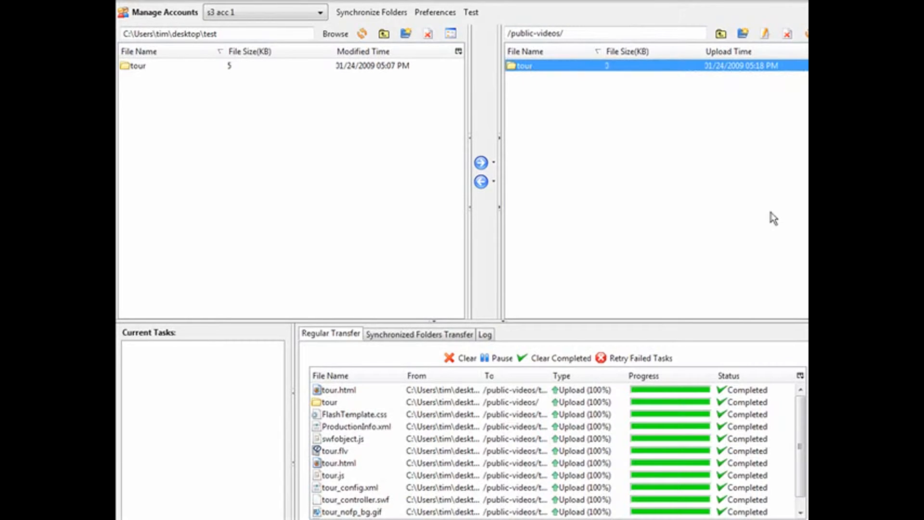
pyautogui.rightClick(550, 66)
pyautogui.click(574, 90)
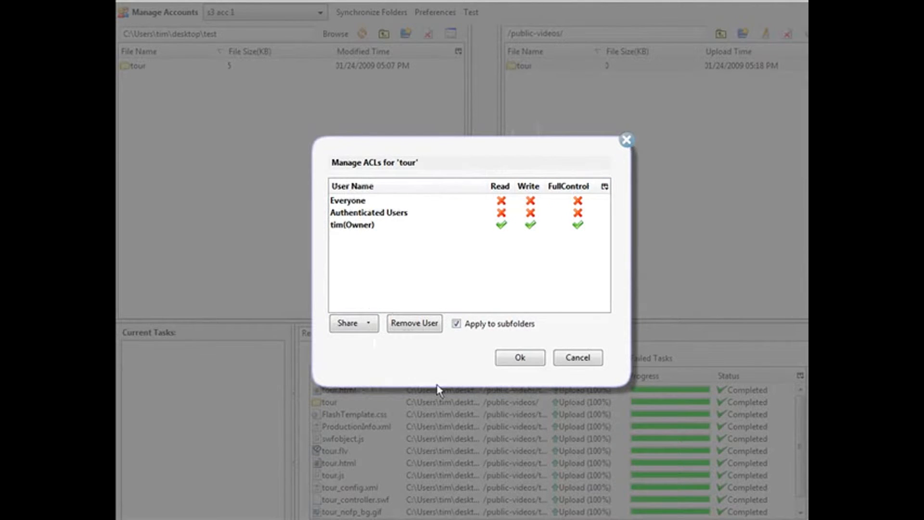
pyautogui.click(584, 357)
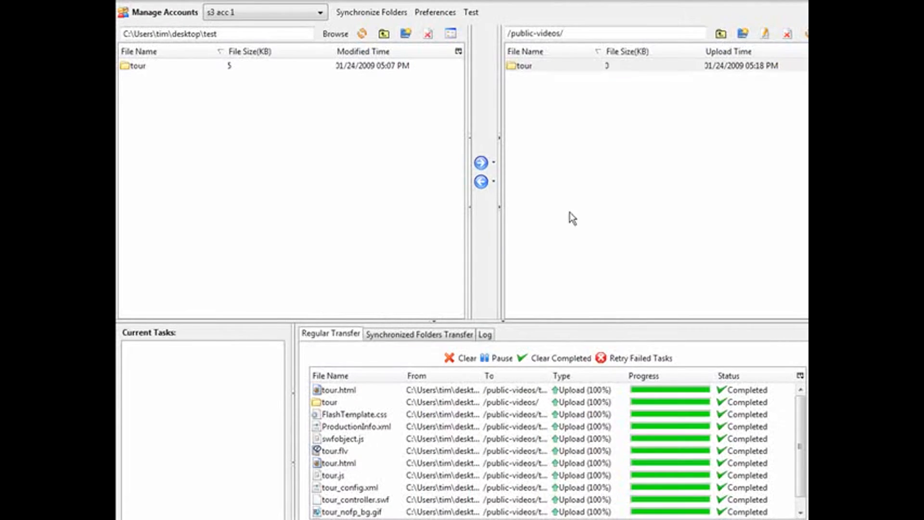
# Return to the S3 root and apply the public-videos folder's access permissions to its subfolders.
pyautogui.click(721, 34)
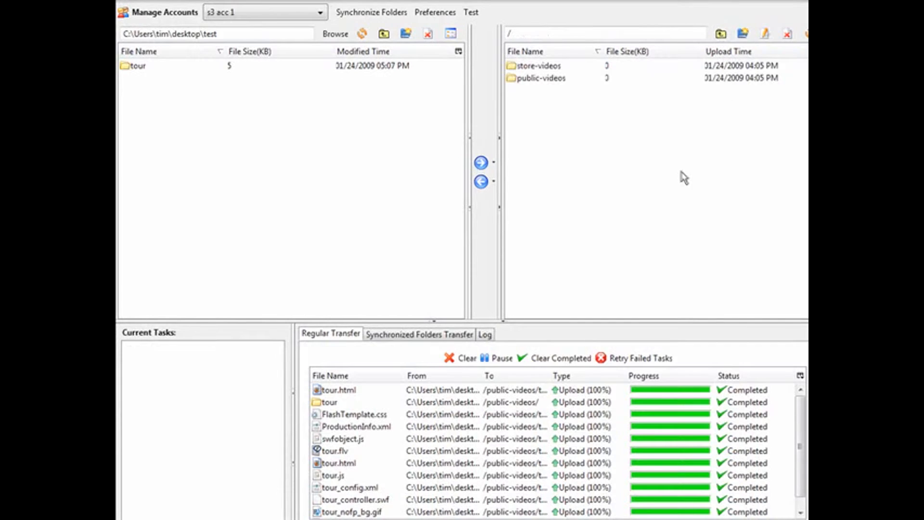
pyautogui.click(548, 79)
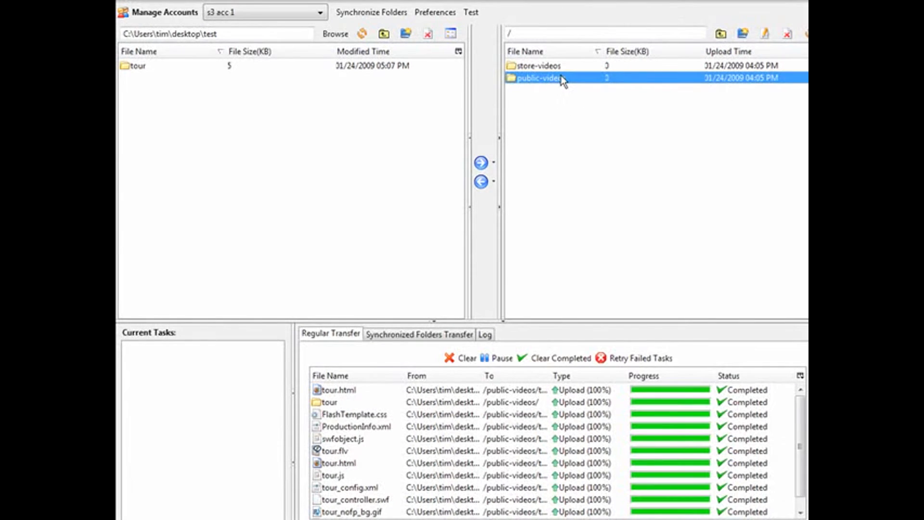
pyautogui.rightClick(605, 80)
pyautogui.click(640, 102)
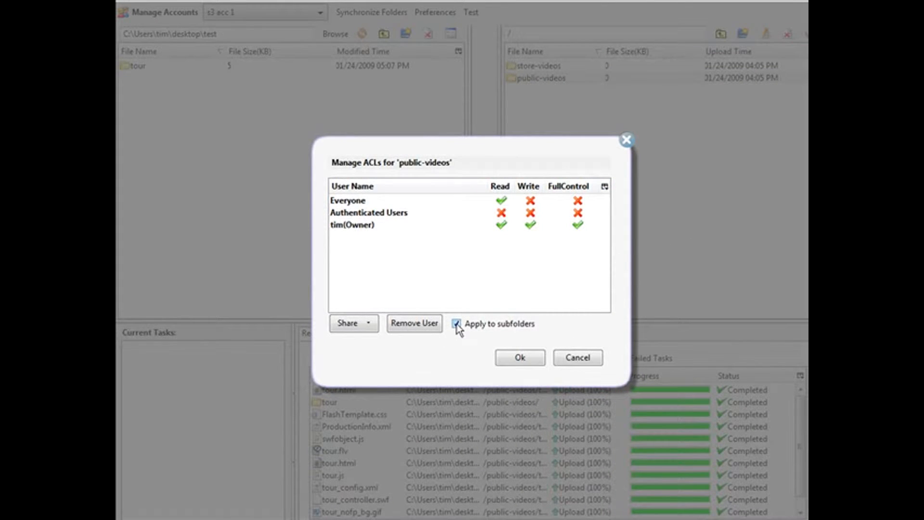
pyautogui.click(520, 358)
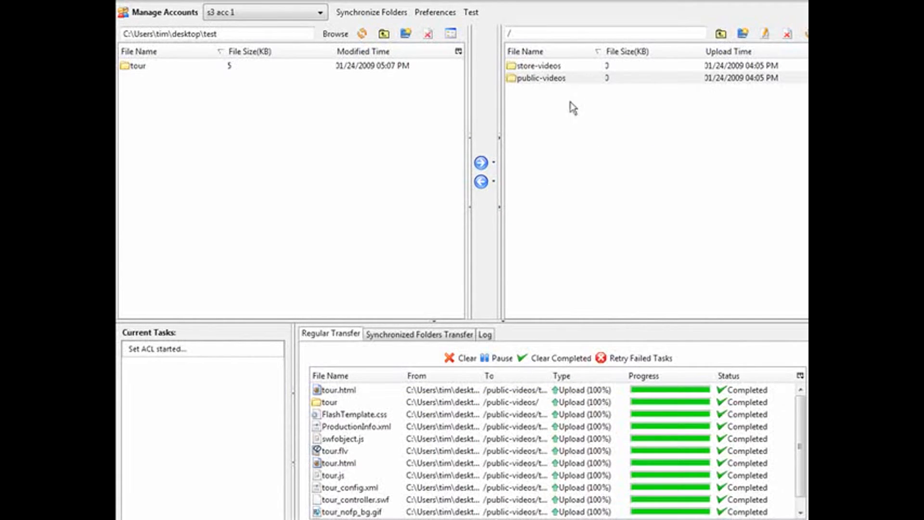
# Check the access permissions of the tour folder in public-videos, and open it to look at its files, selecting tour_controller.swf.
pyautogui.doubleClick(553, 78)
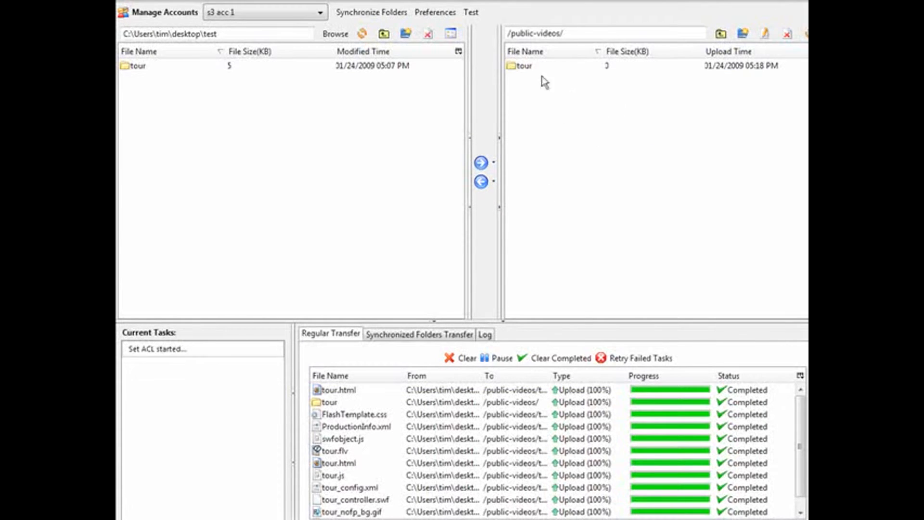
pyautogui.rightClick(533, 72)
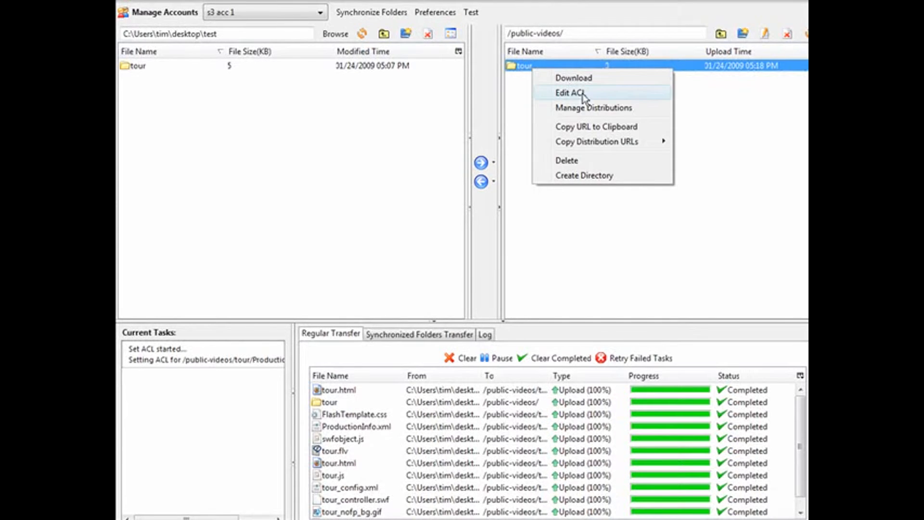
pyautogui.click(570, 92)
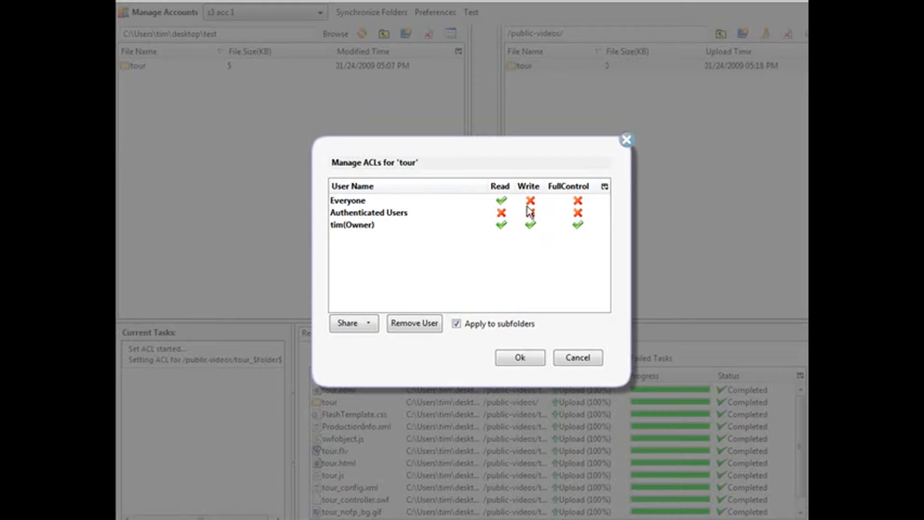
pyautogui.doubleClick(525, 66)
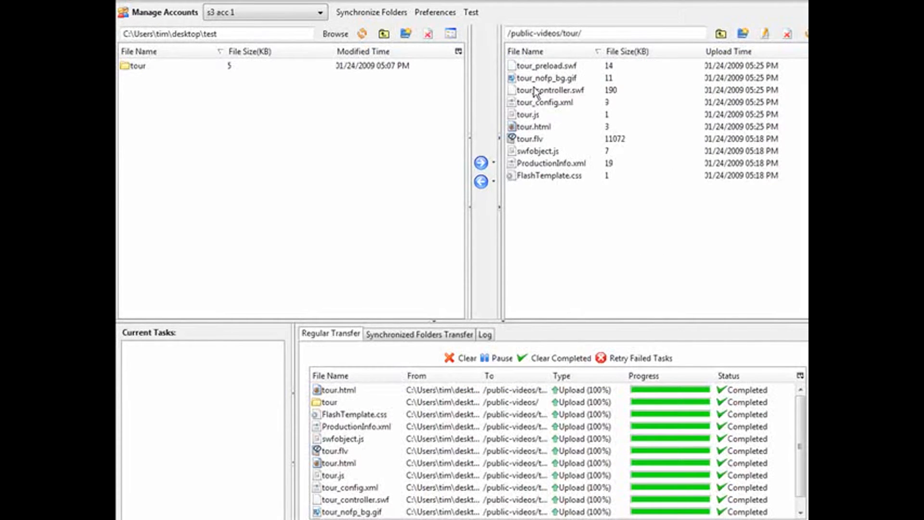
pyautogui.click(533, 90)
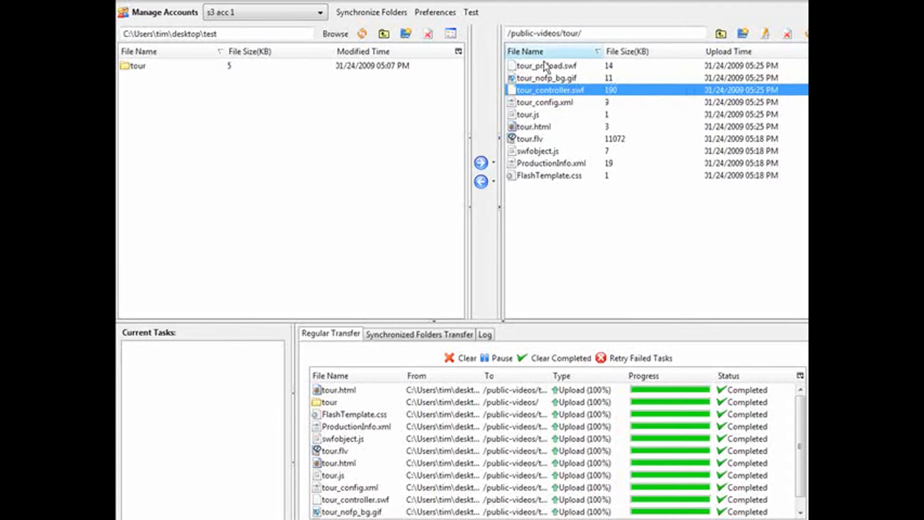